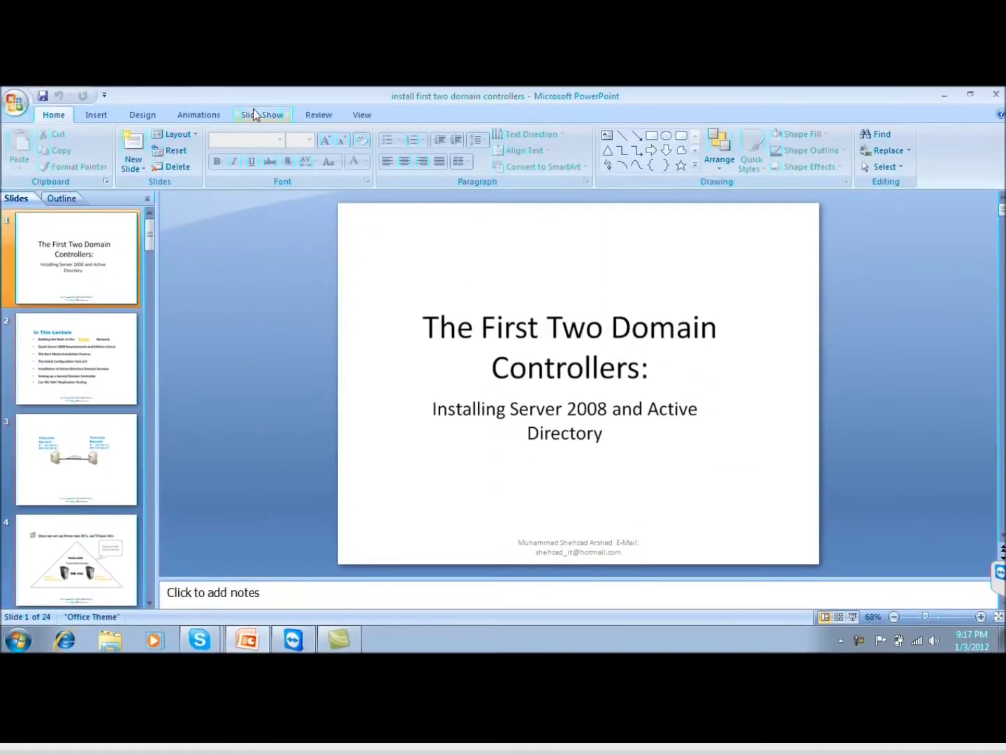
# - Show the Slide Show ribbon options for 'The First Two Domain Controllers' deck
pyautogui.click(260, 123)
# - Present from slide 1, underlining 'Add Roles' and 'AD DS Role' with a red felt tip pen
pyautogui.click(25, 150)
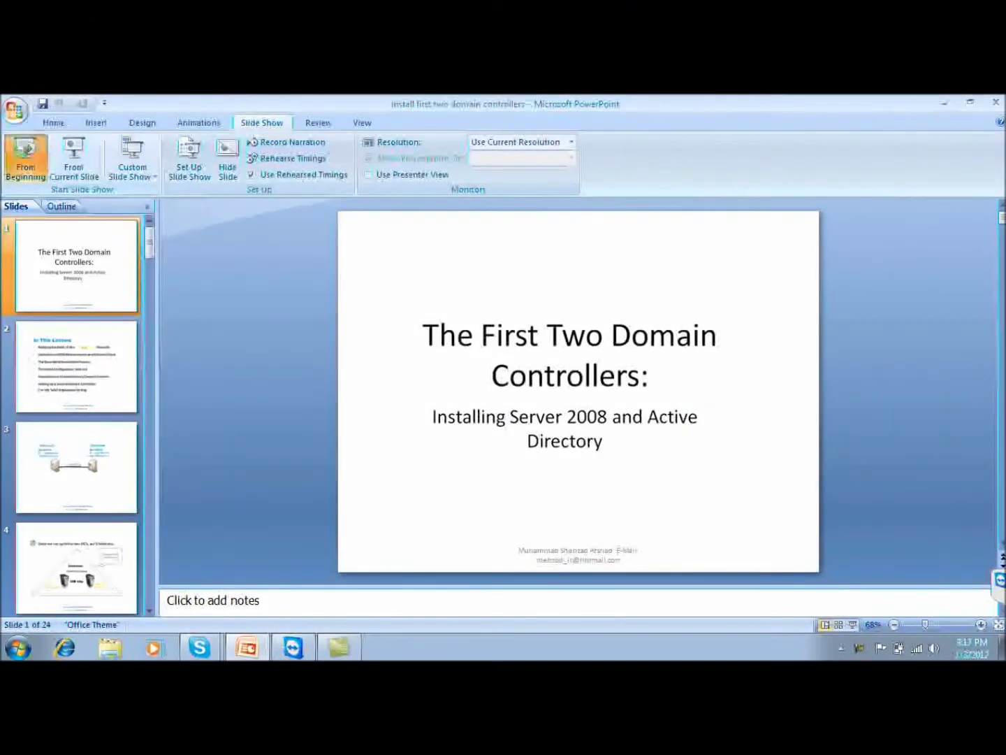
pyautogui.rightClick(269, 288)
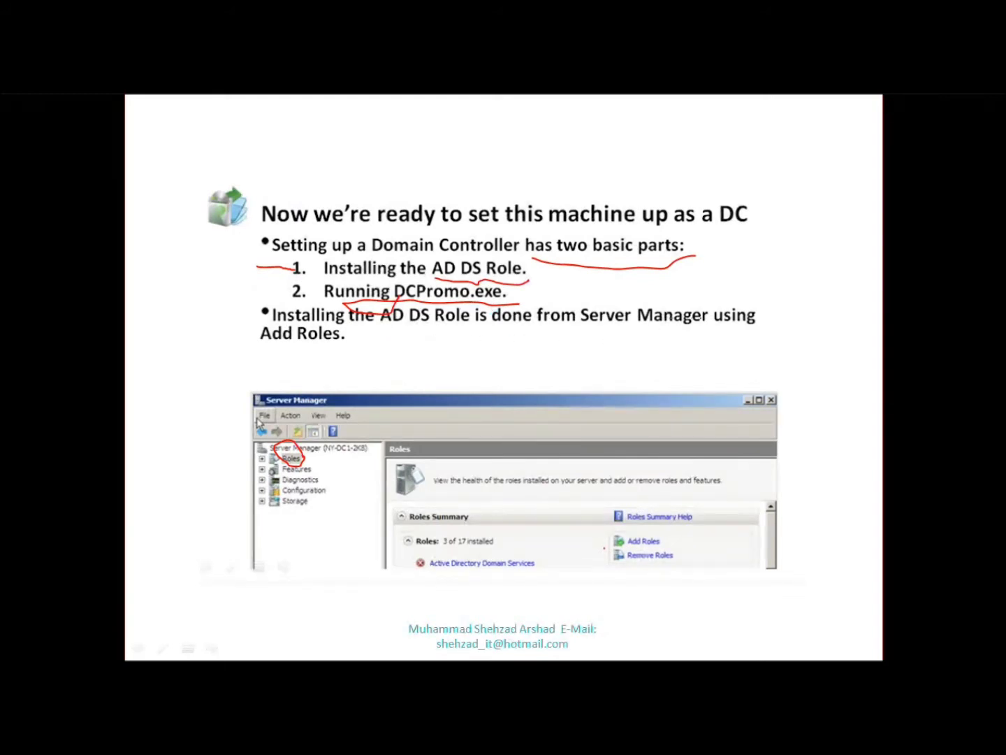
pyautogui.moveTo(266, 344); pyautogui.dragTo(343, 352)
pyautogui.moveTo(383, 334); pyautogui.dragTo(444, 334)
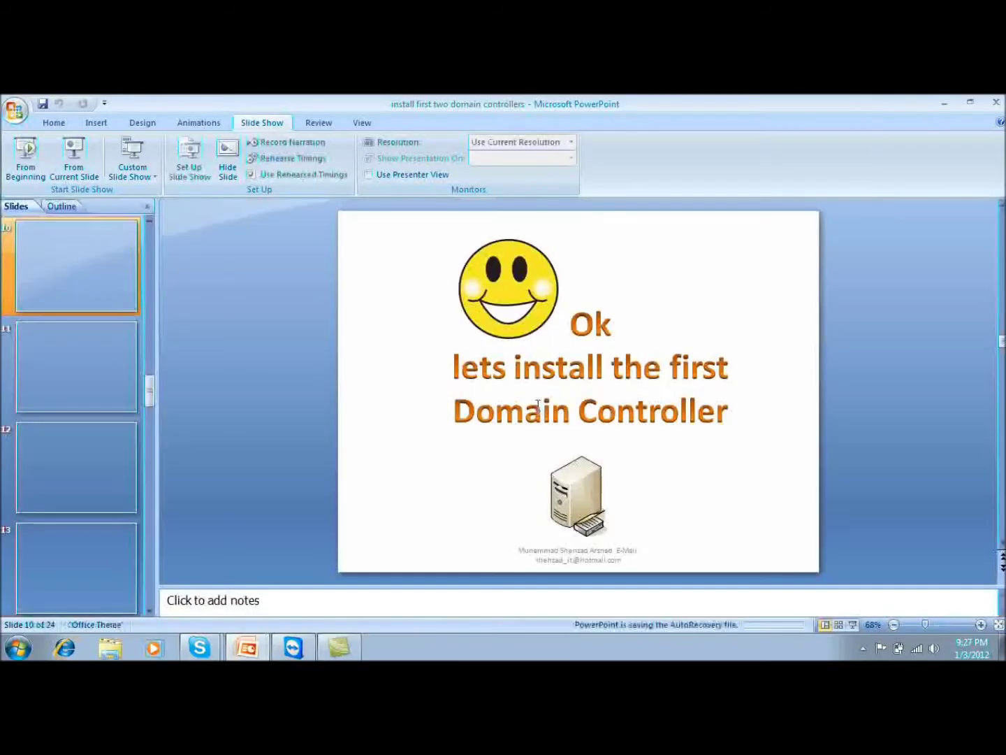
# - Minimize PowerPoint and bring up VMware Workstation maximized on the Server1 VM
pyautogui.click(945, 103)
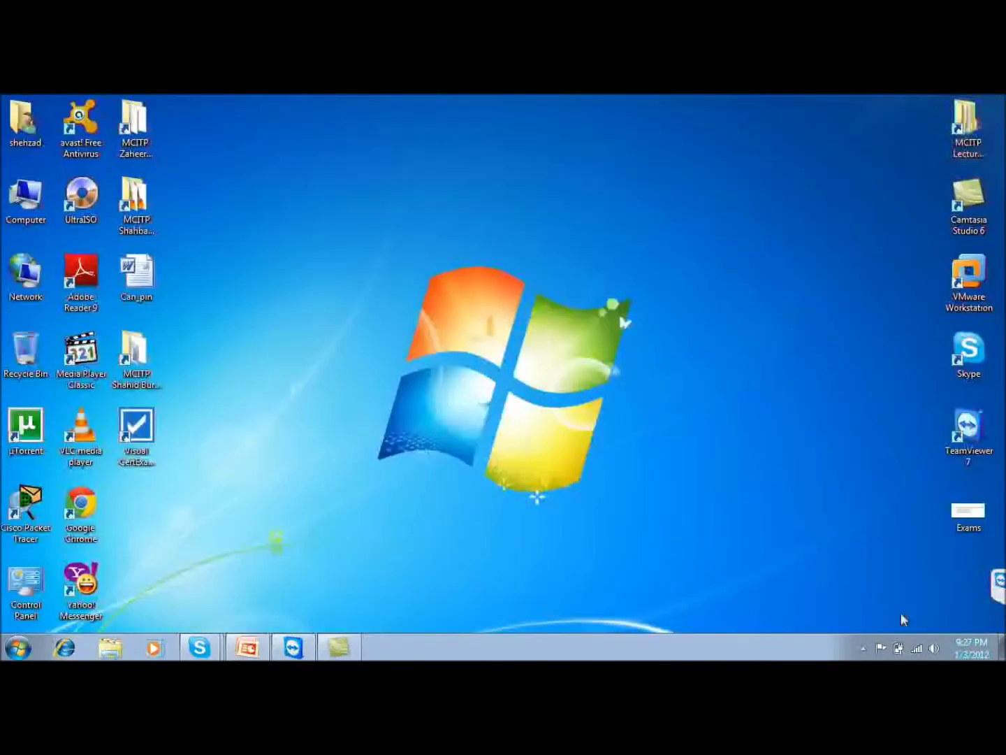
pyautogui.click(864, 648)
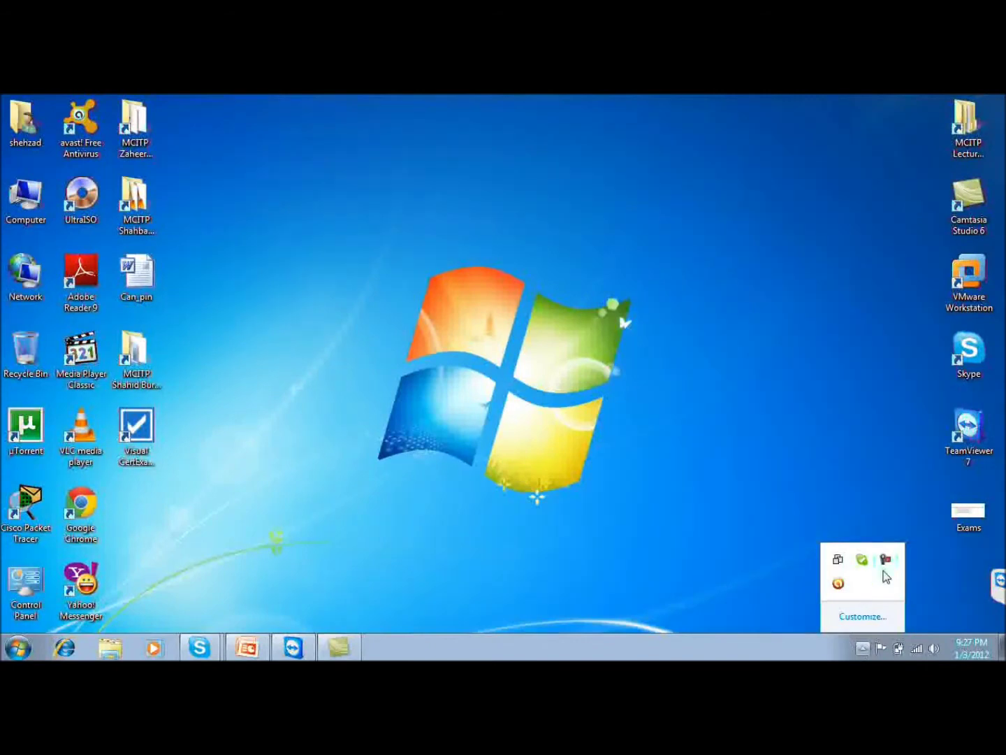
pyautogui.click(869, 416)
pyautogui.click(977, 295)
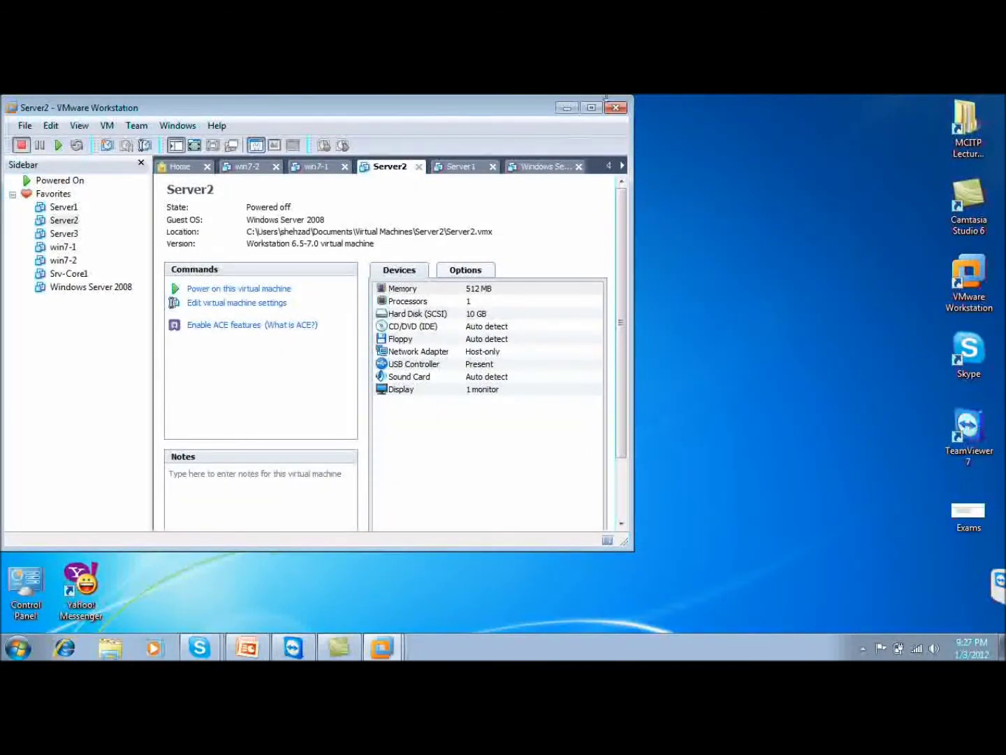
pyautogui.click(591, 106)
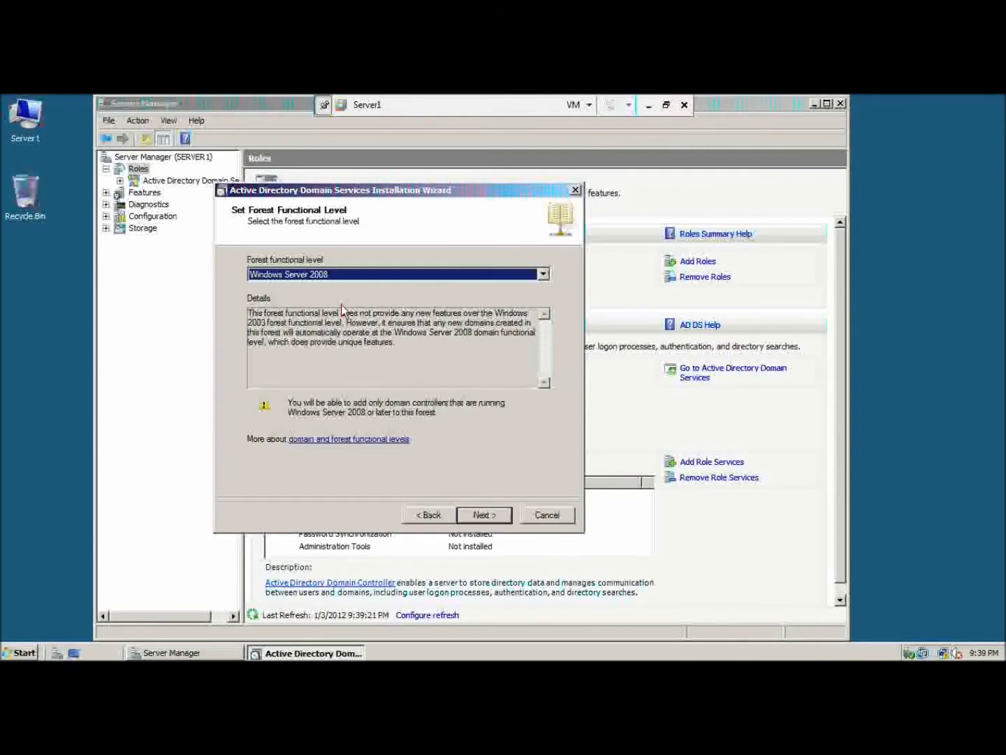
# - Compare the Windows 2000, Server 2003 and Server 2008 forest functional levels in the dropdown
pyautogui.click(329, 274)
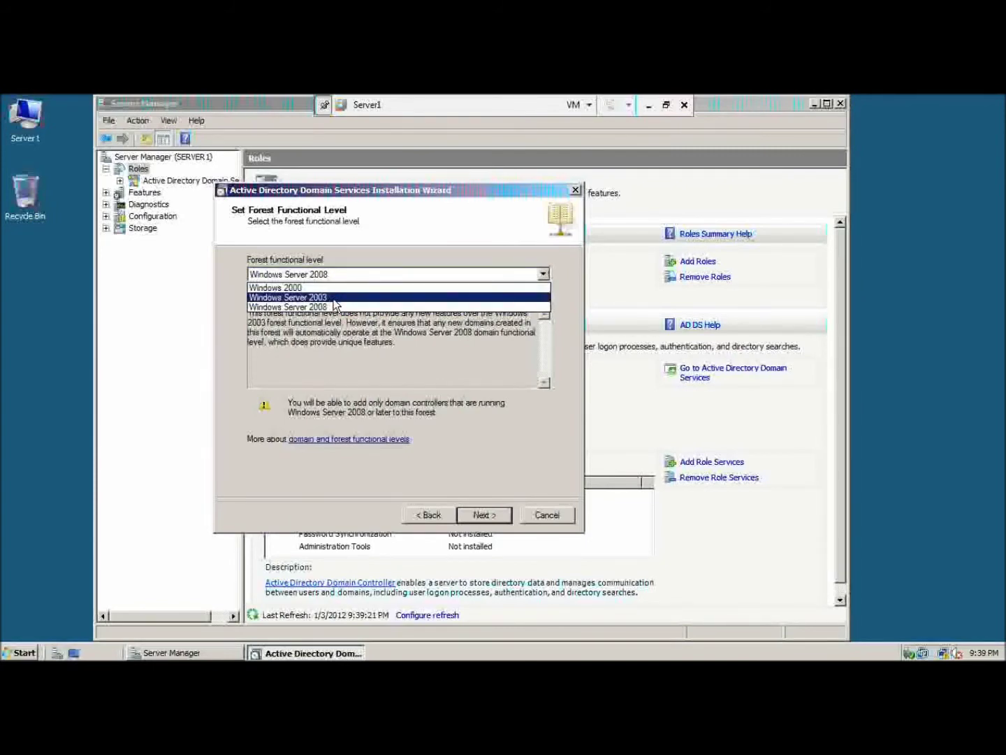
pyautogui.click(333, 298)
pyautogui.click(325, 273)
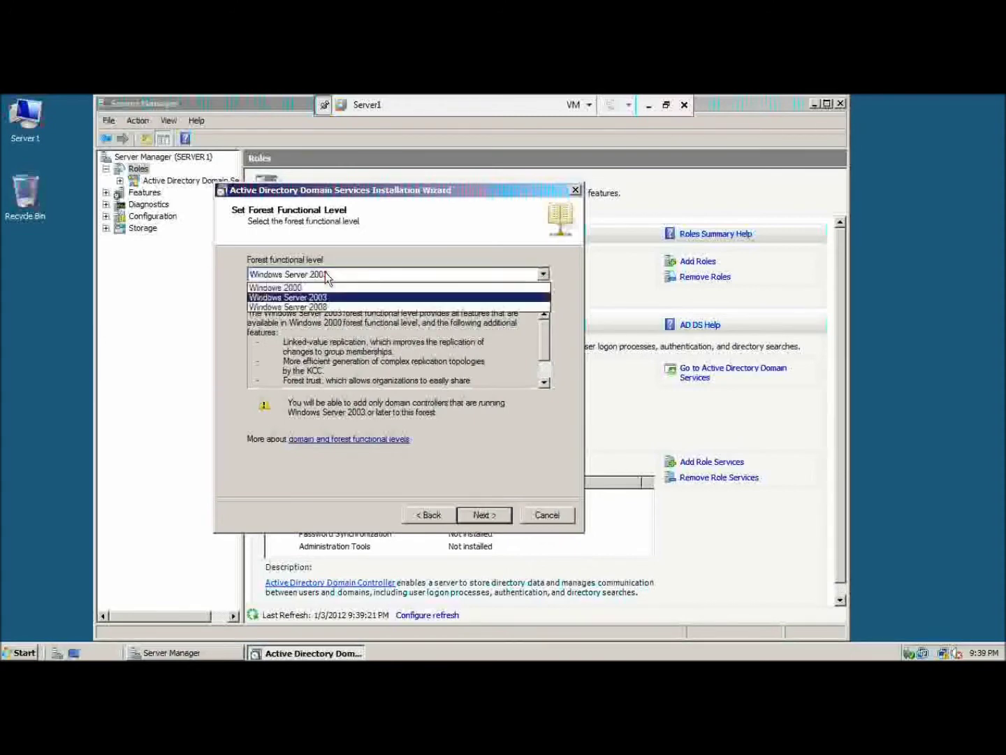
pyautogui.click(327, 305)
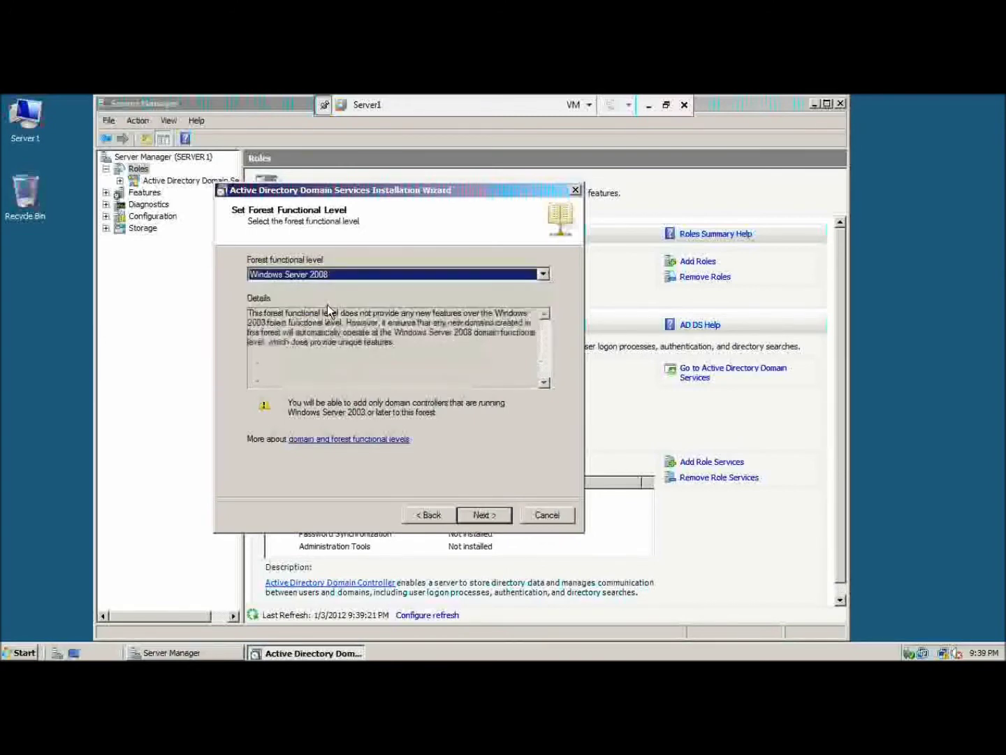
pyautogui.click(323, 276)
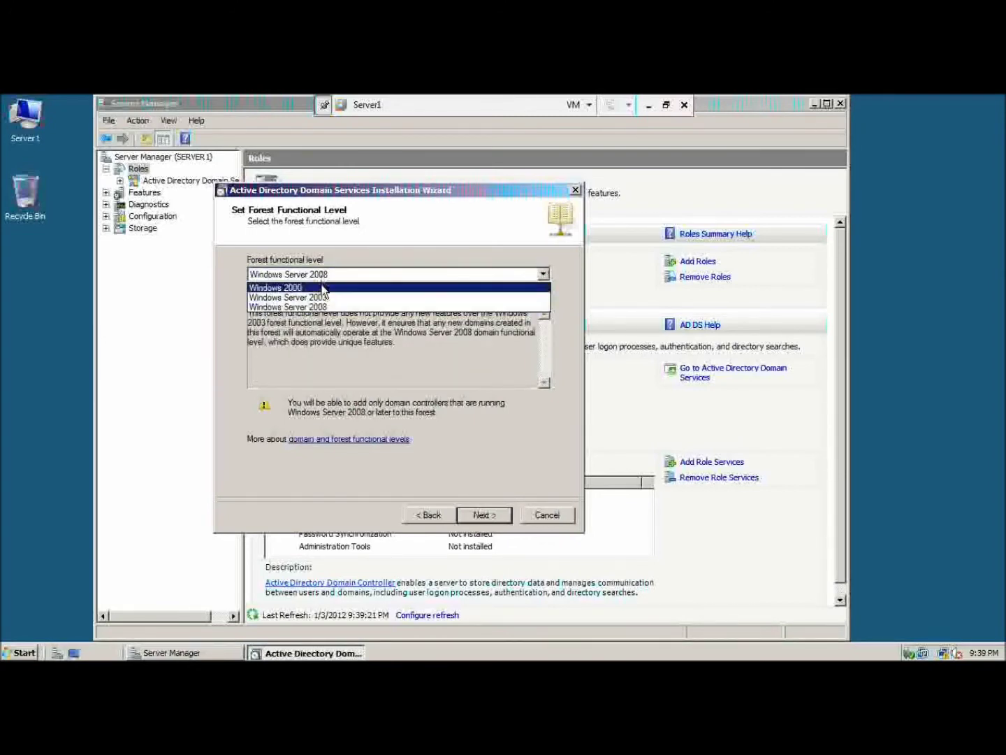
pyautogui.click(321, 287)
pyautogui.click(322, 277)
pyautogui.click(318, 288)
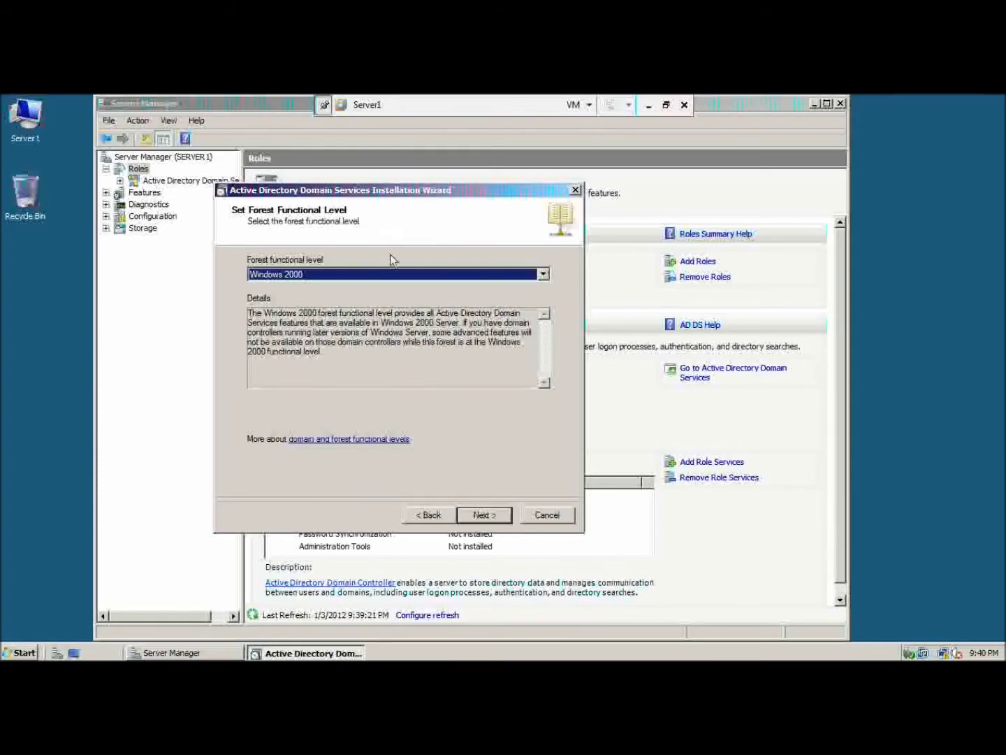
# - Set the forest functional level to Windows Server 2008 and advance the wizard
pyautogui.click(395, 274)
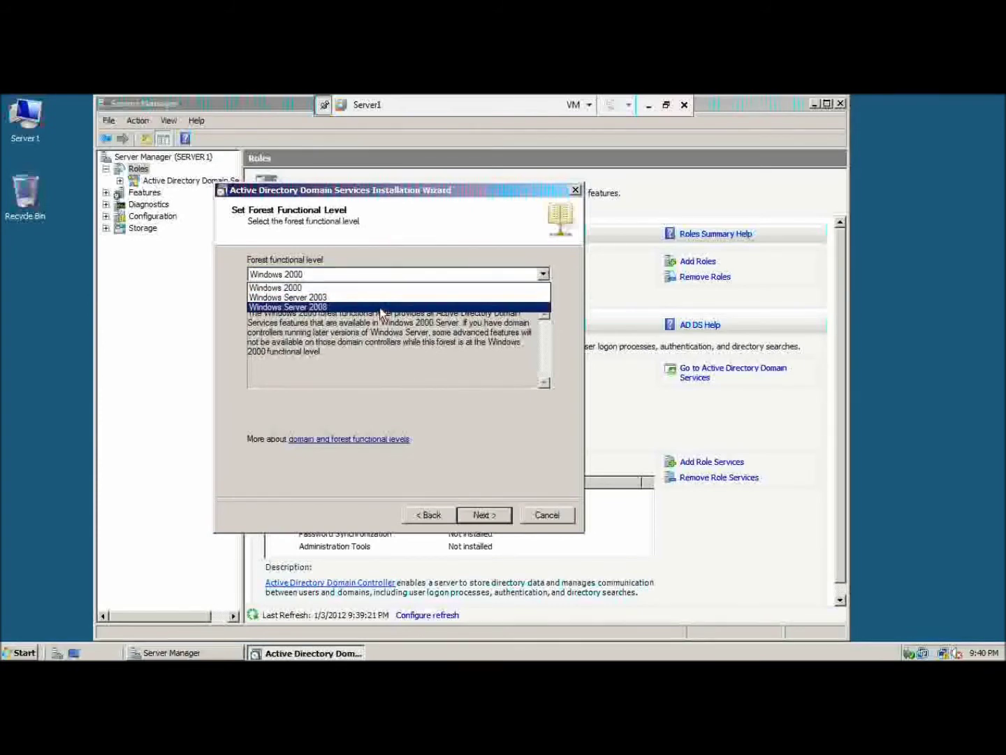
pyautogui.click(380, 308)
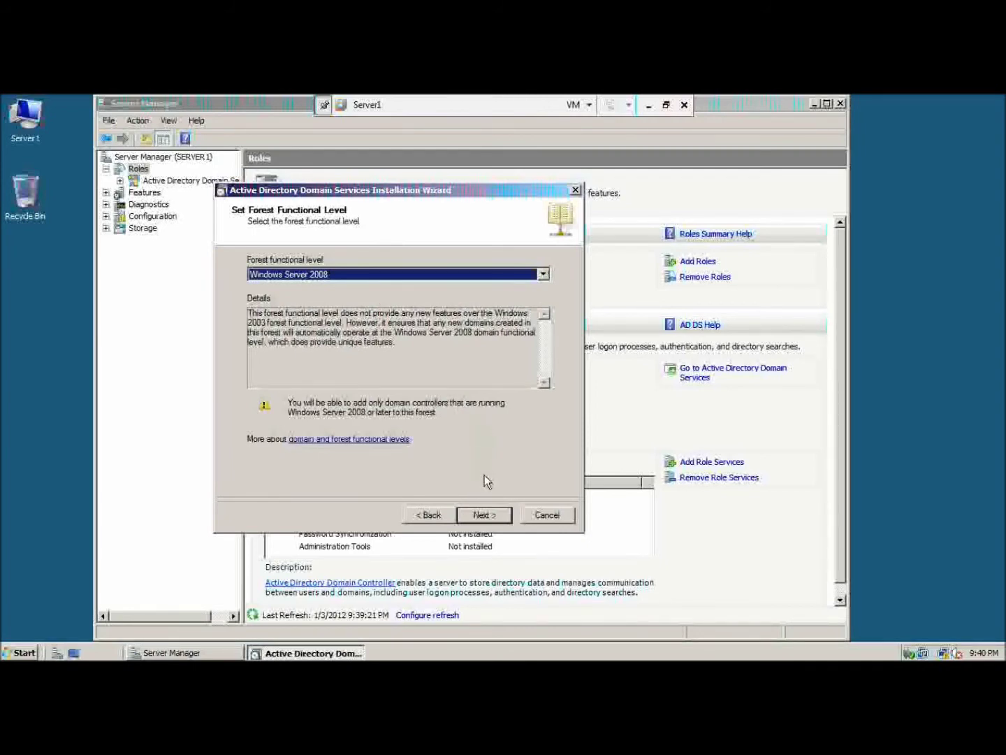
pyautogui.click(493, 517)
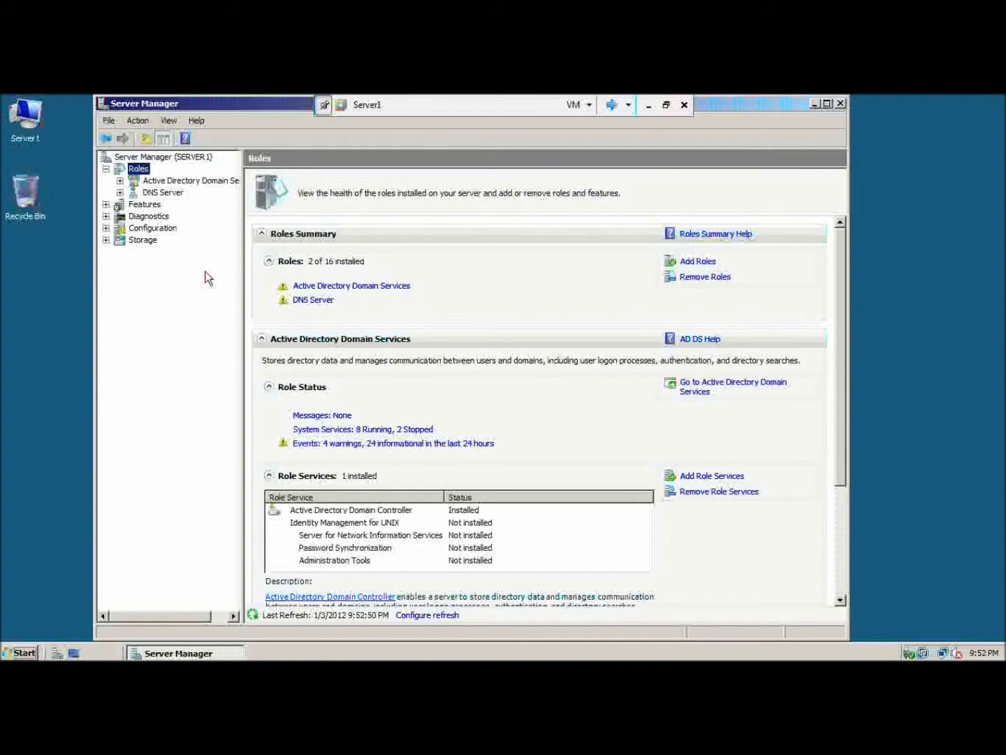
# - Expand the Active Directory Domain Services role in Server Manager's tree
pyautogui.click(120, 180)
# - Rename the Administrator account in test.com > Users to 'bigboss'
pyautogui.moveTo(239, 299); pyautogui.dragTo(378, 307)
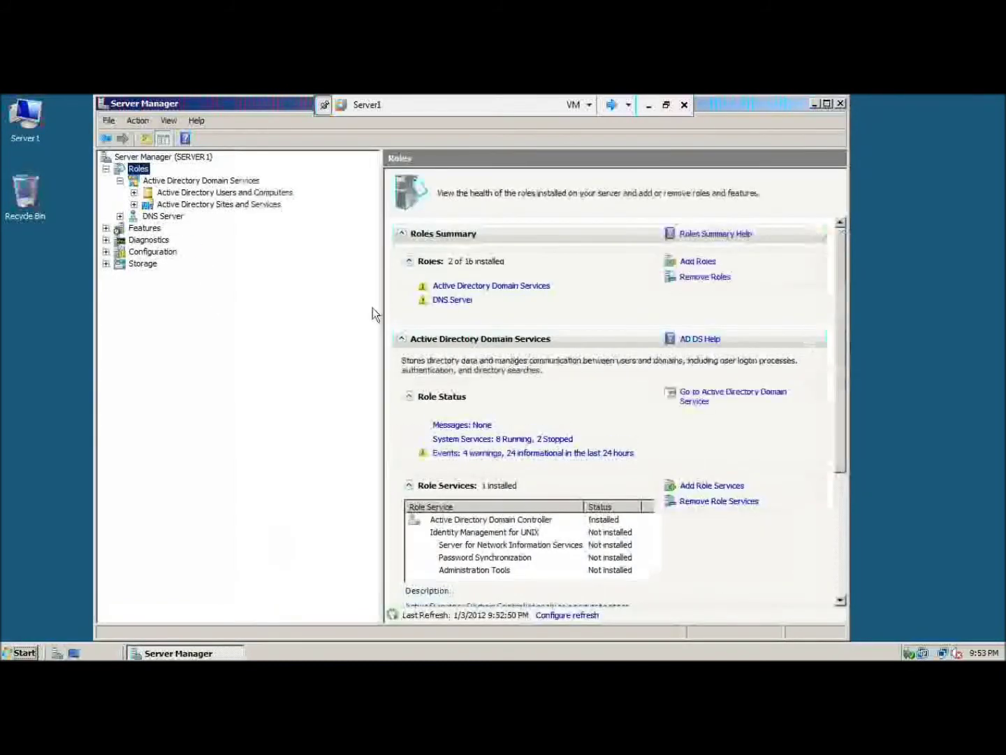
pyautogui.click(209, 195)
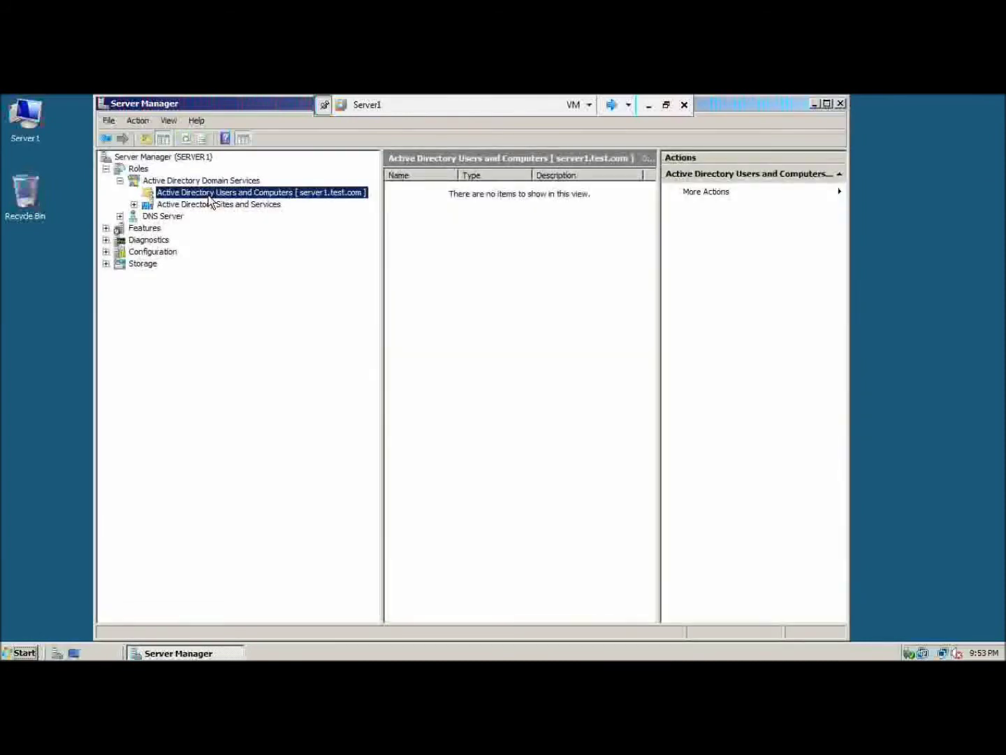
pyautogui.click(135, 192)
pyautogui.click(148, 205)
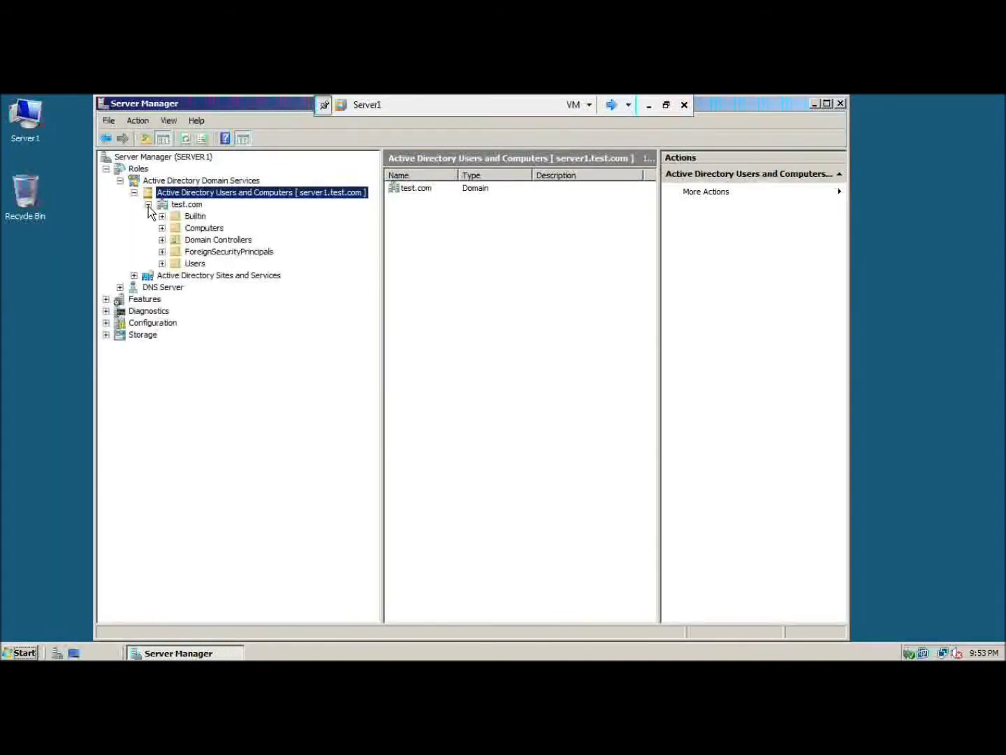
pyautogui.click(193, 269)
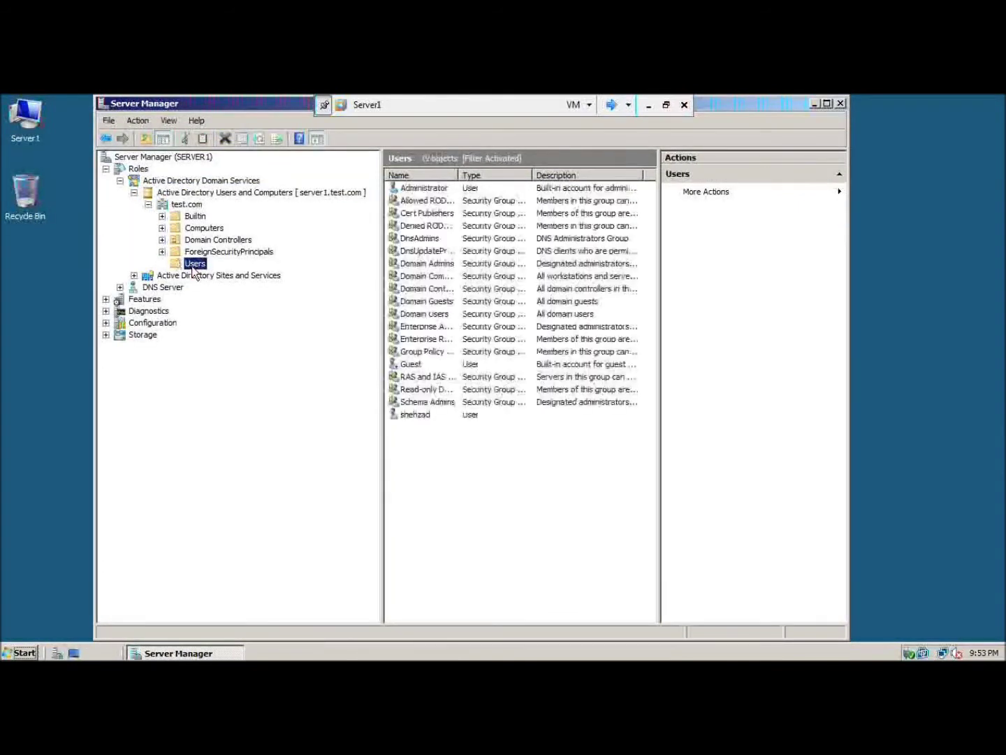
pyautogui.click(432, 190)
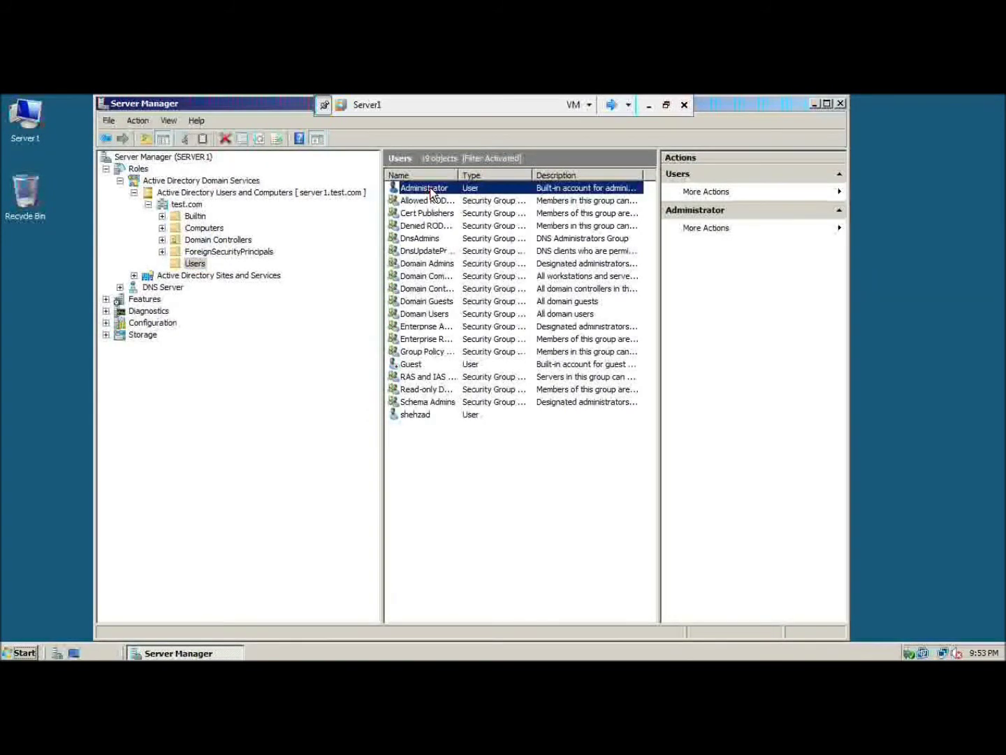
pyautogui.rightClick(430, 192)
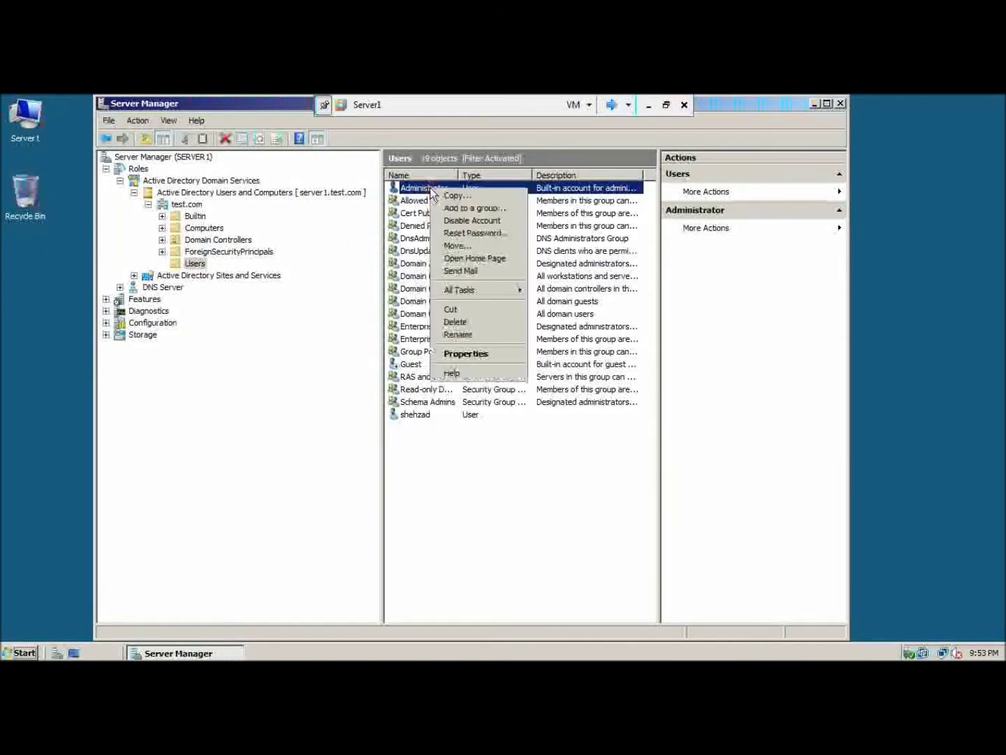
pyautogui.click(460, 334)
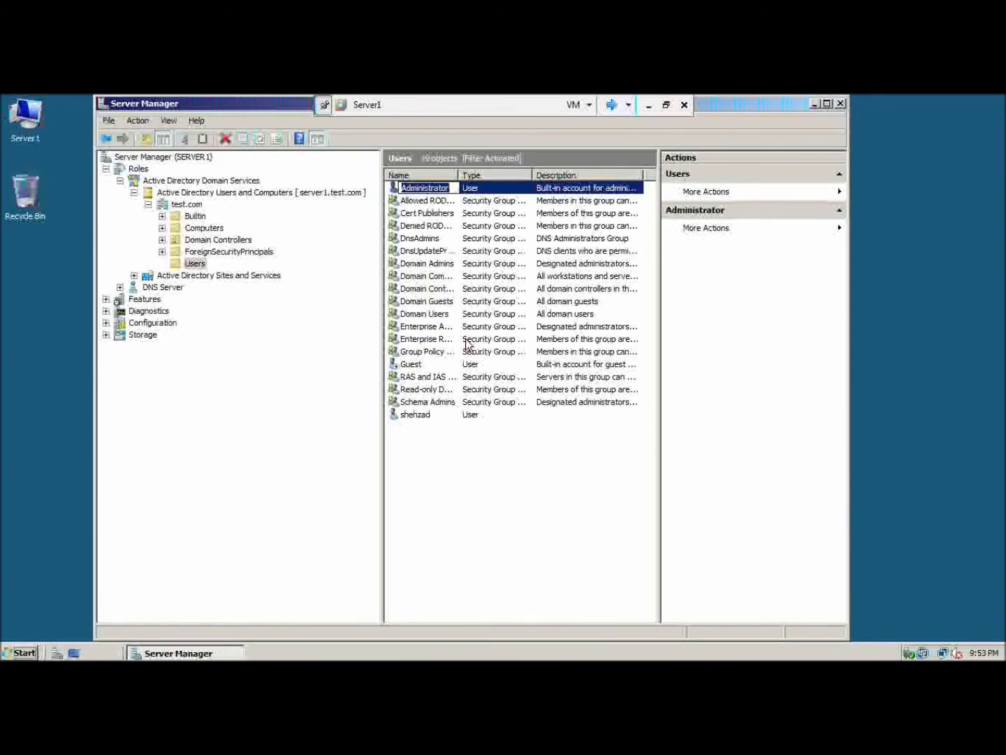
pyautogui.write('bigboss')
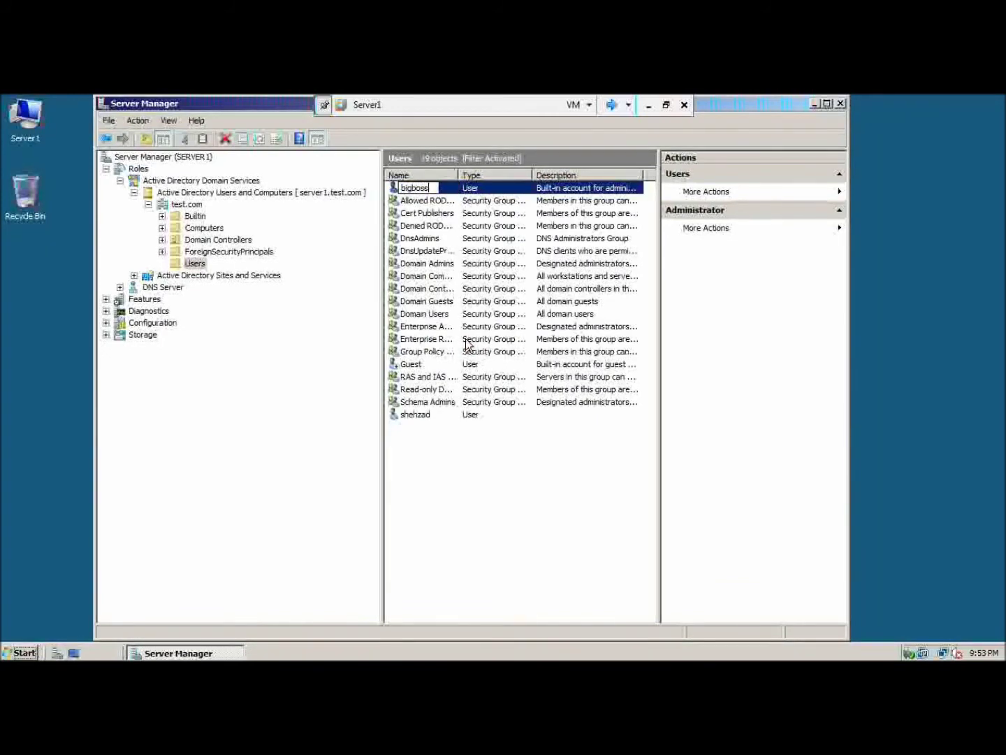
pyautogui.press('Return')
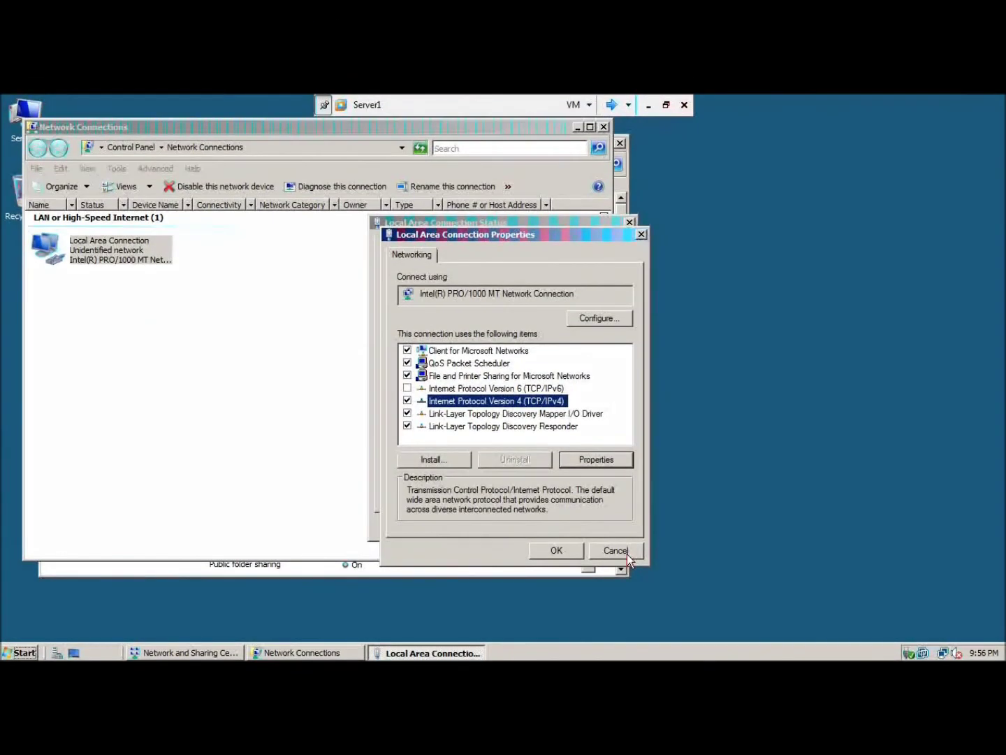
# - Close the network properties, status and sharing windows, then minimize the VM
pyautogui.click(625, 551)
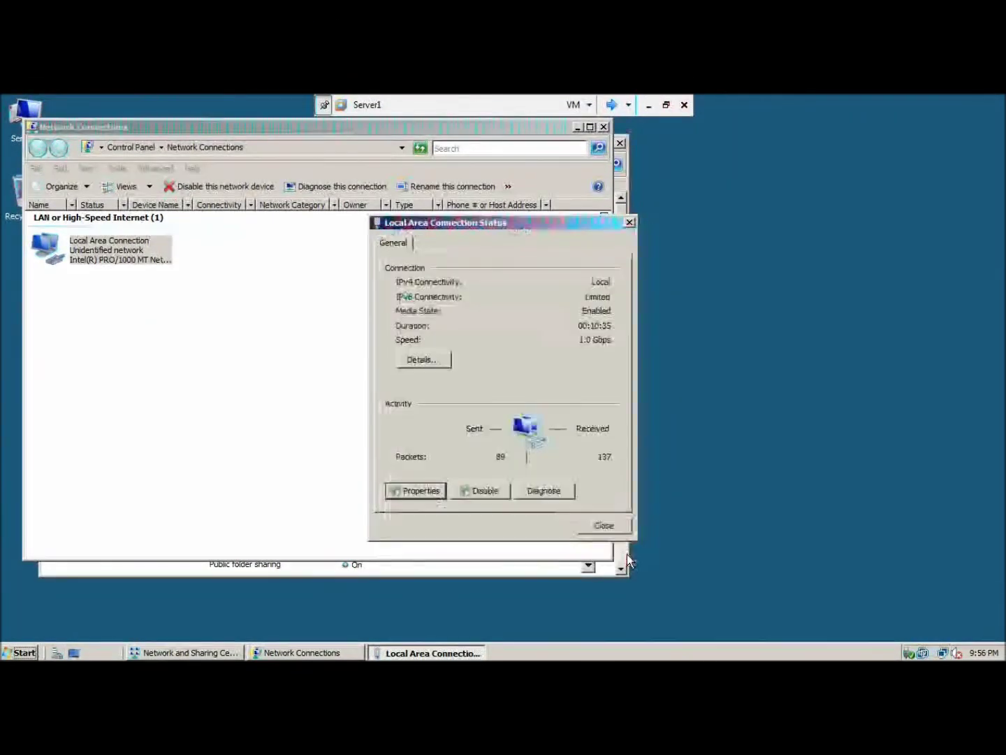
pyautogui.click(602, 526)
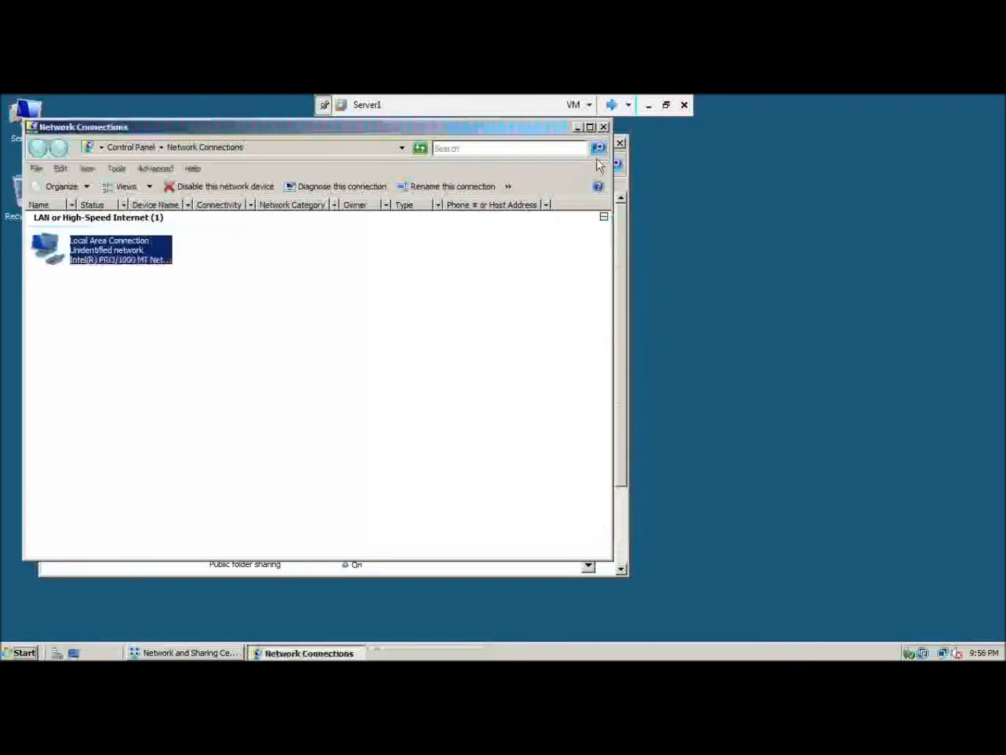
pyautogui.click(605, 128)
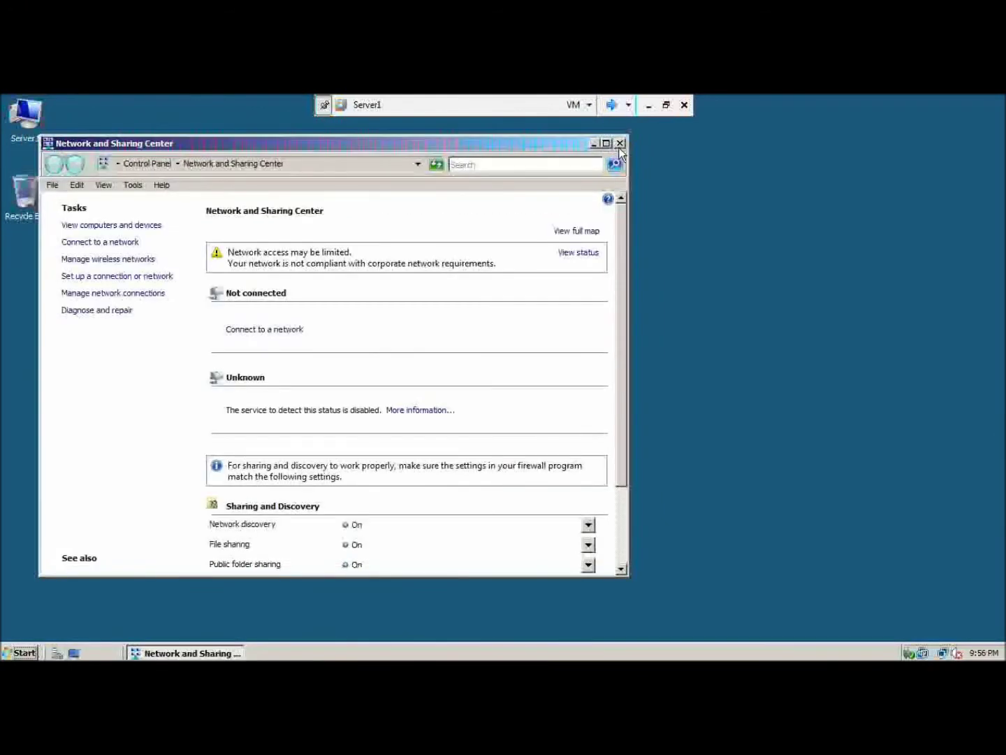
pyautogui.click(620, 144)
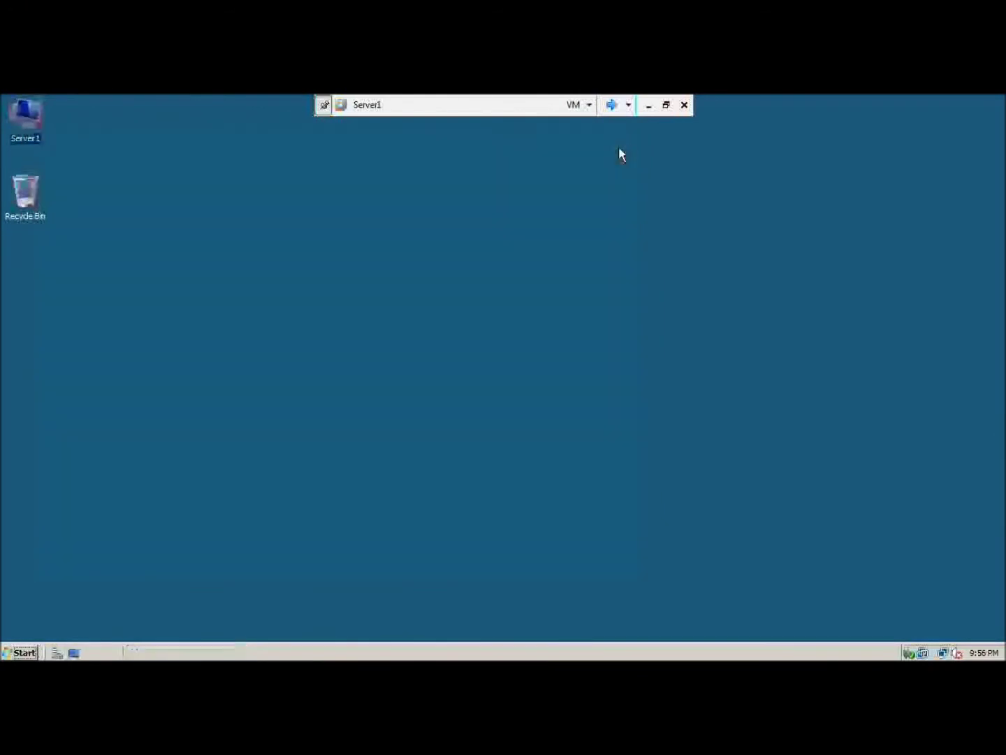
pyautogui.click(650, 104)
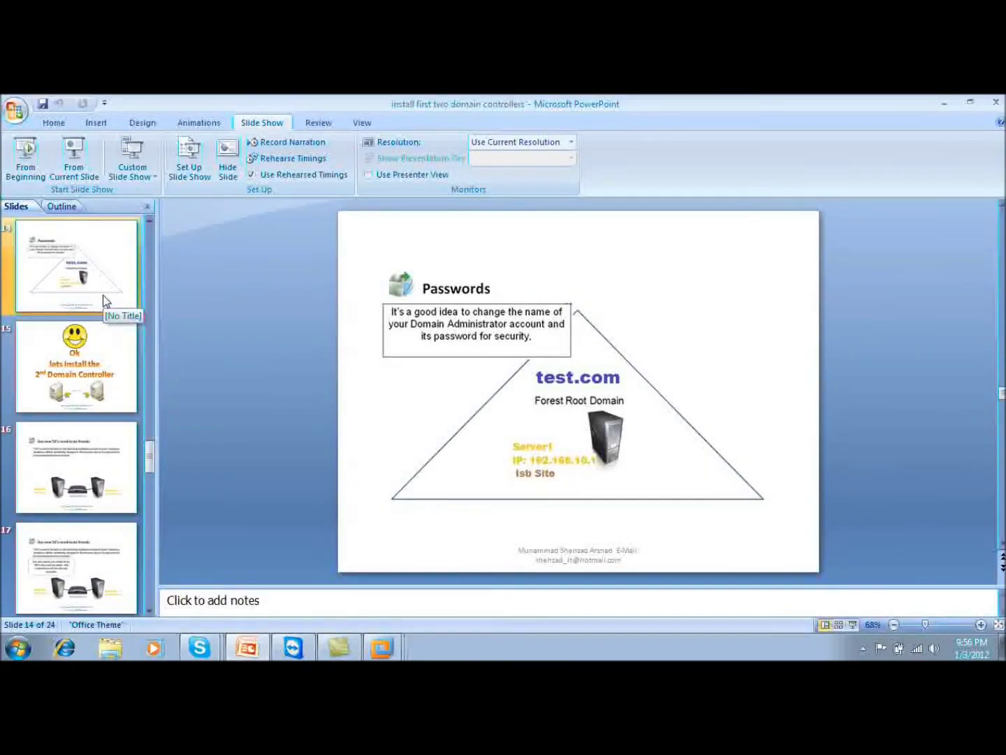
# - Select slide 15, 'Ok lets install the 2nd Domain Controller'
pyautogui.click(97, 350)
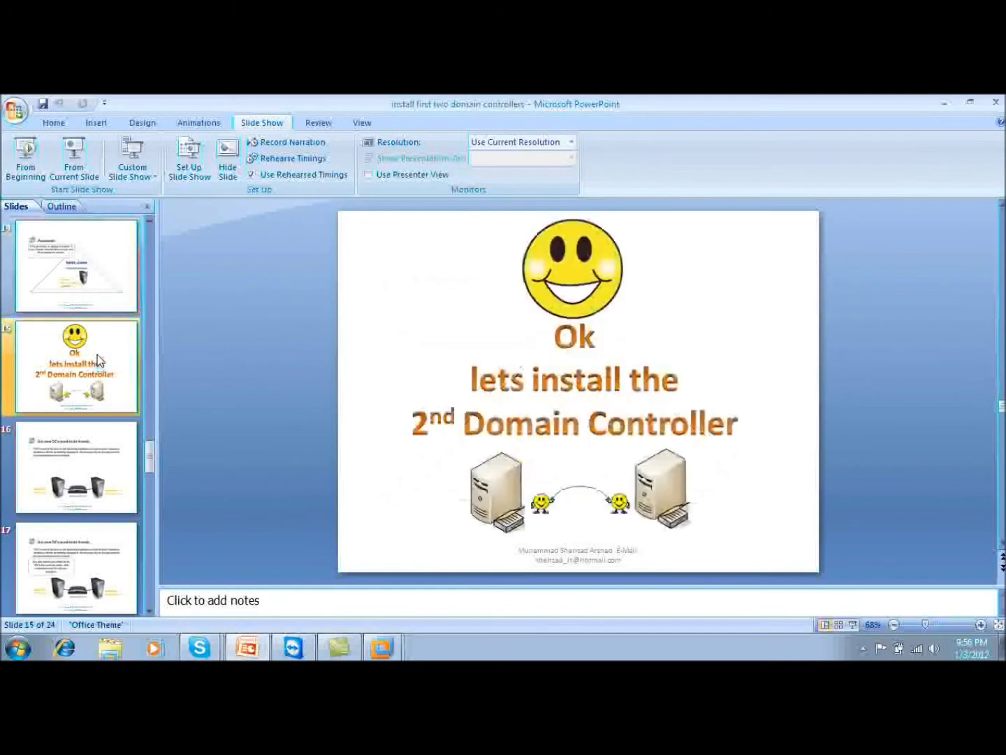